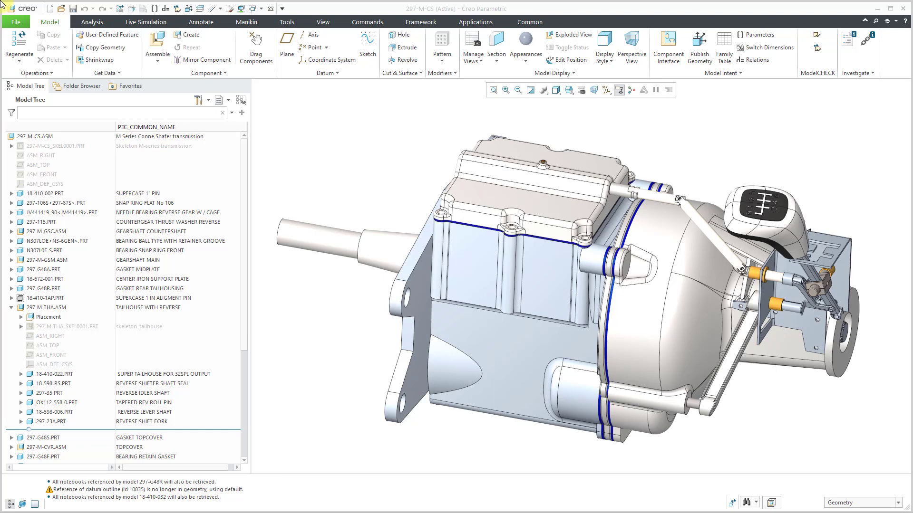
Activate the Interior simplified representation of the transmission assembly and hide the model tree
{"action": "left_click", "coordinate": [469, 51]}
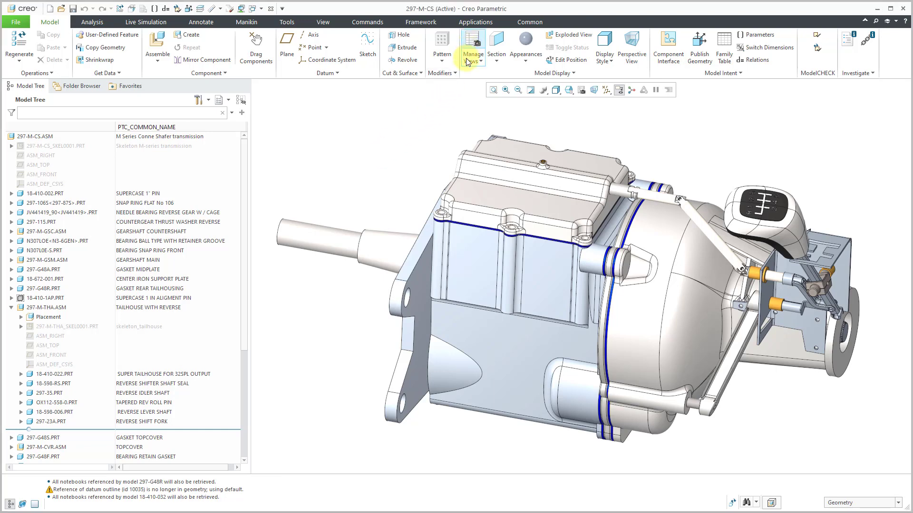
{"action": "double_click", "coordinate": [778, 155]}
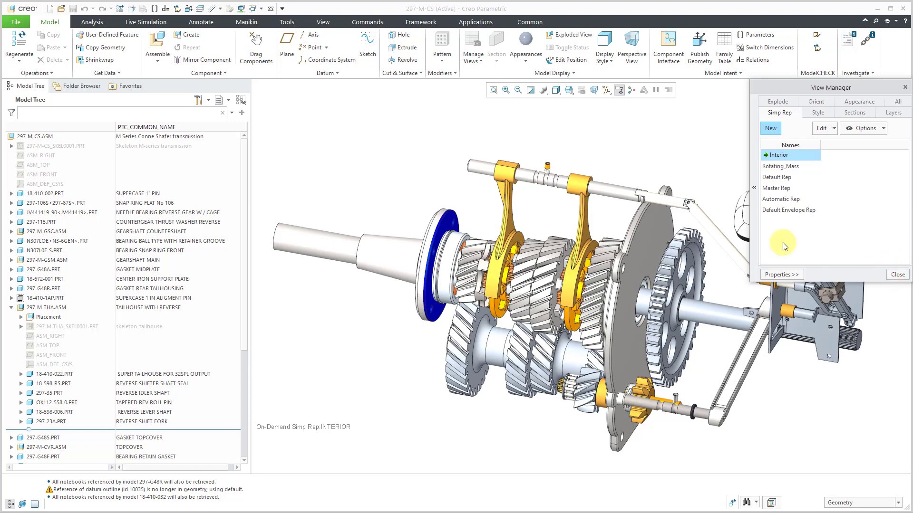
{"action": "left_click", "coordinate": [10, 505]}
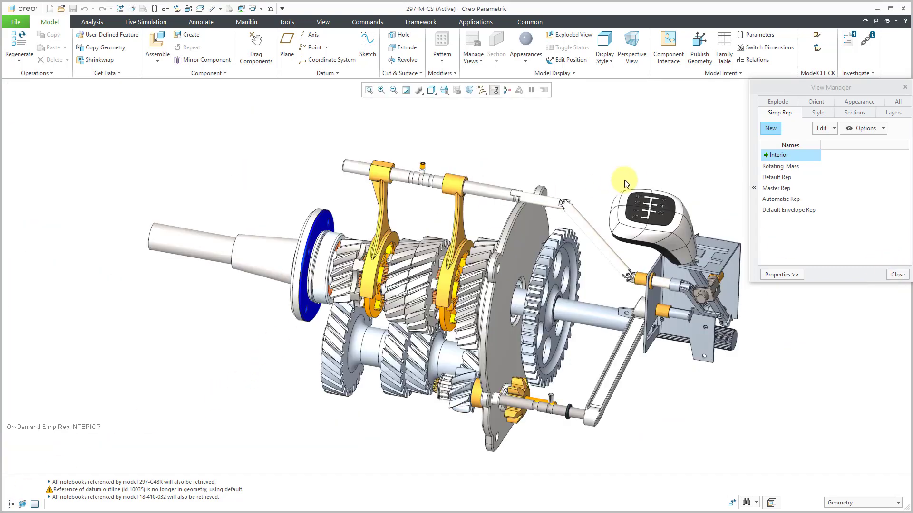
{"action": "middle_click_drag", "start_coordinate": [632, 179], "coordinate": [538, 176], "text": "shift"}
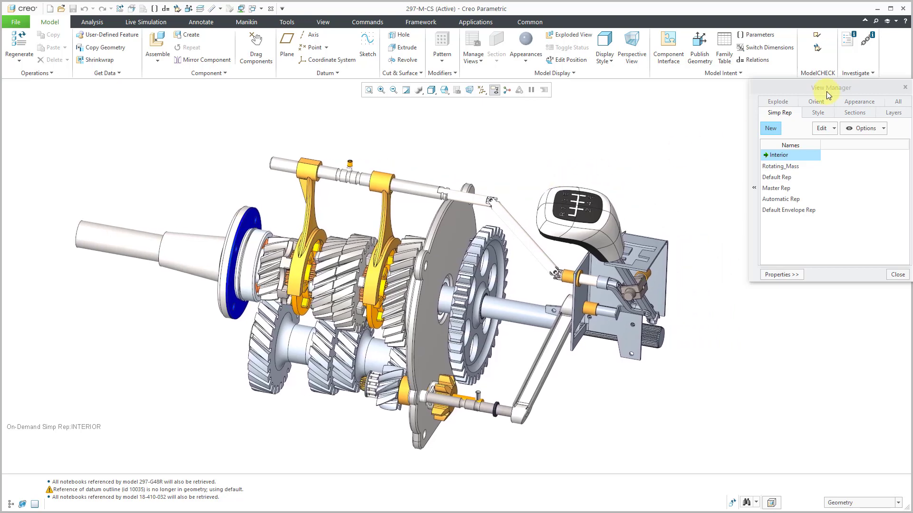
Preview the assembly's cross sections A and B, restore No Cross Section, and close the view manager
{"action": "left_click", "coordinate": [854, 112]}
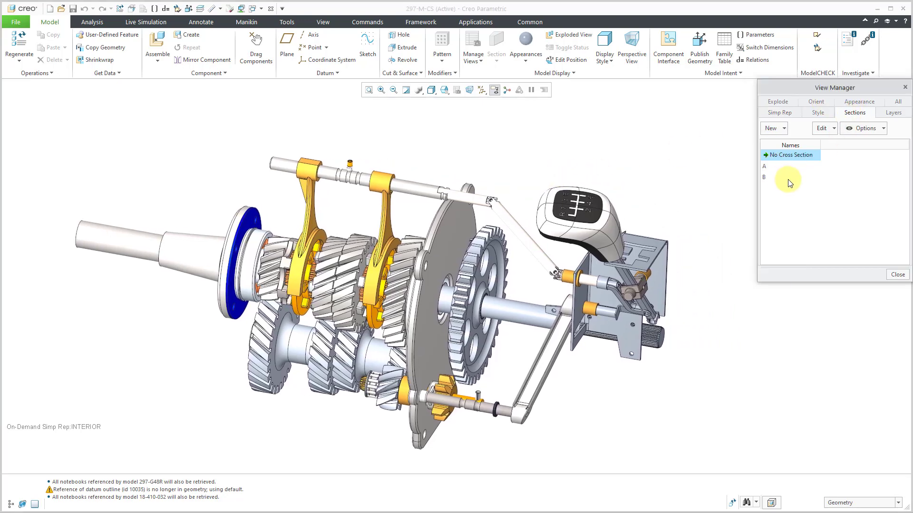
{"action": "double_click", "coordinate": [764, 166]}
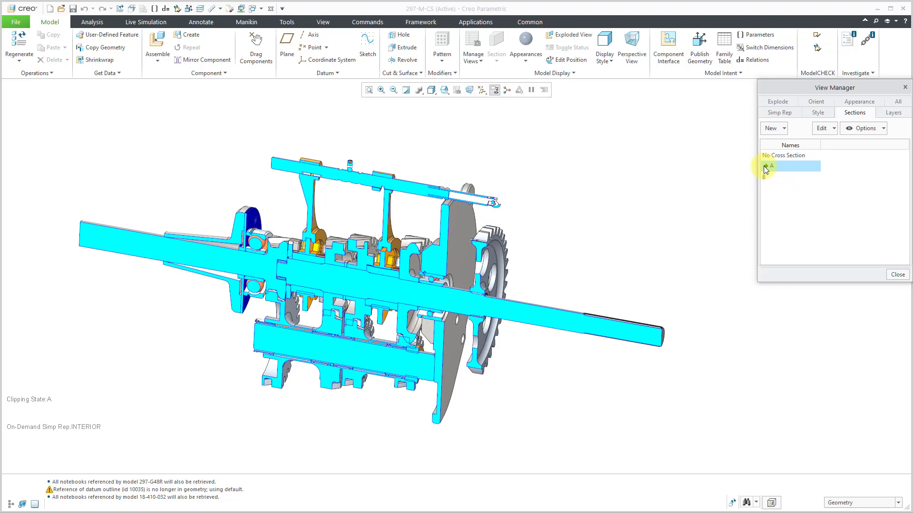
{"action": "double_click", "coordinate": [765, 177]}
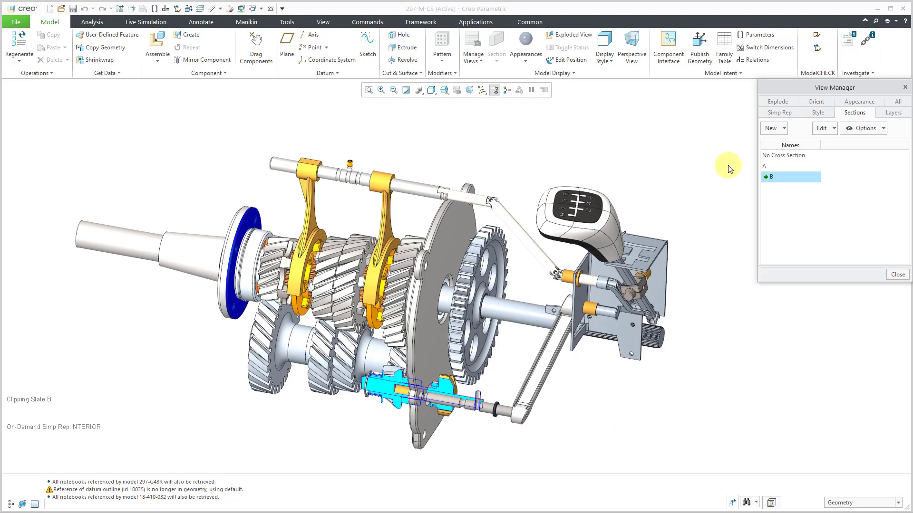
{"action": "double_click", "coordinate": [766, 166]}
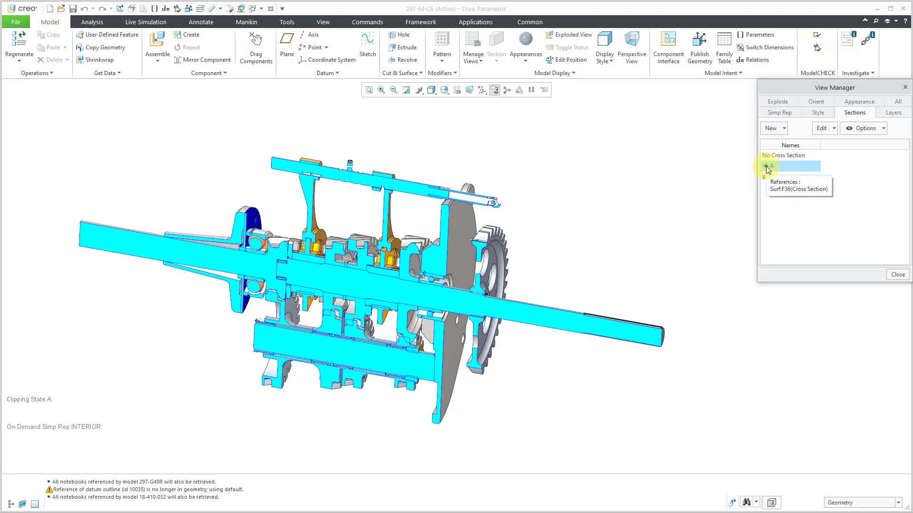
{"action": "double_click", "coordinate": [779, 157]}
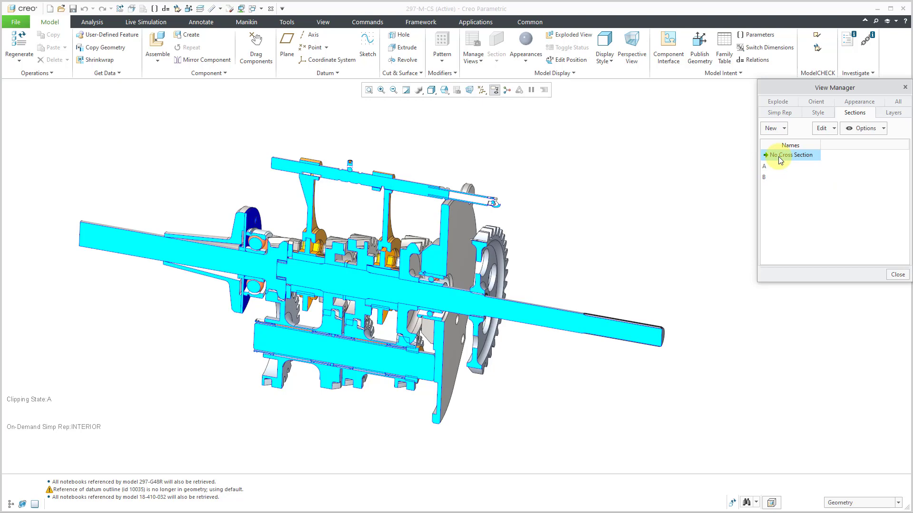
{"action": "left_click", "coordinate": [898, 275]}
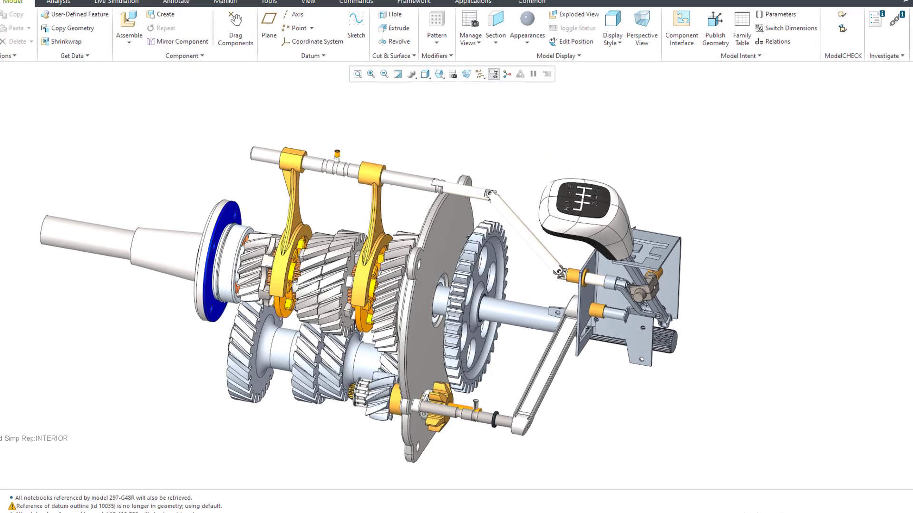
Create a new empty layout named transmission-layout
{"action": "key", "text": "ctrl+n"}
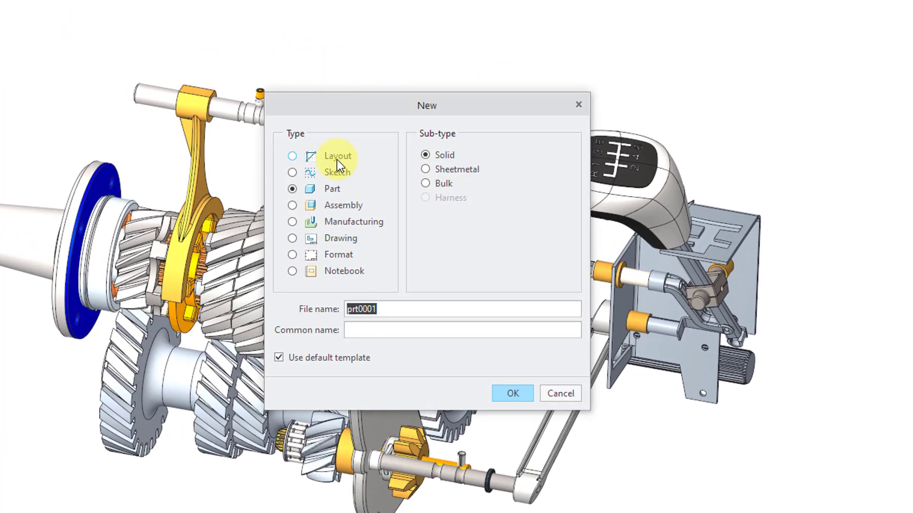
{"action": "left_click", "coordinate": [336, 157]}
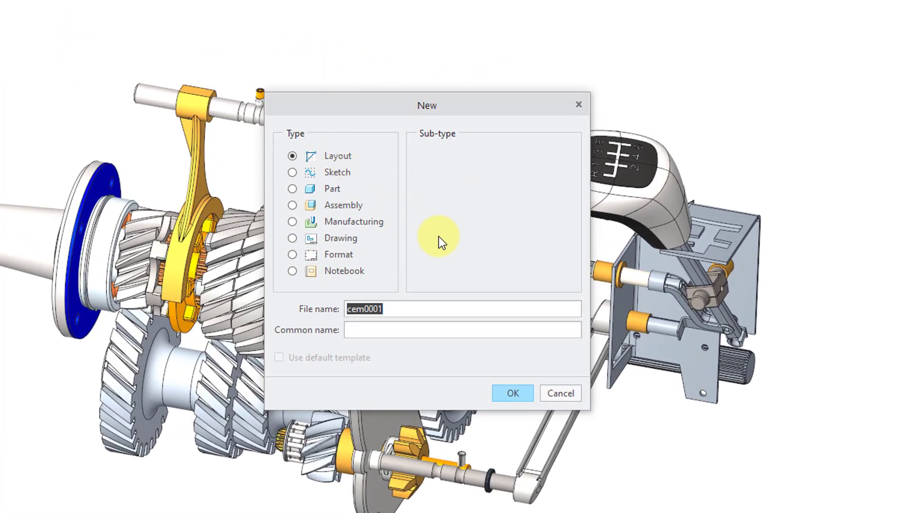
{"action": "type", "text": "tra"}
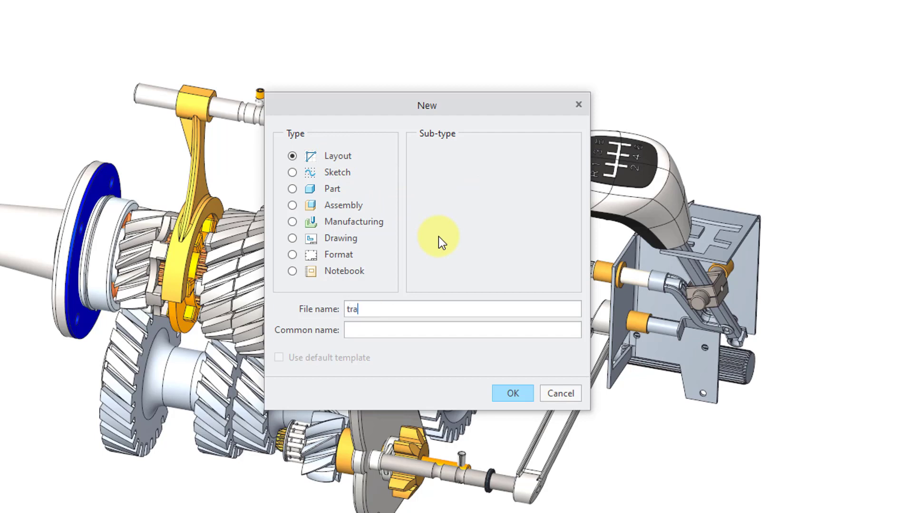
{"action": "type", "text": "nsmission-layout"}
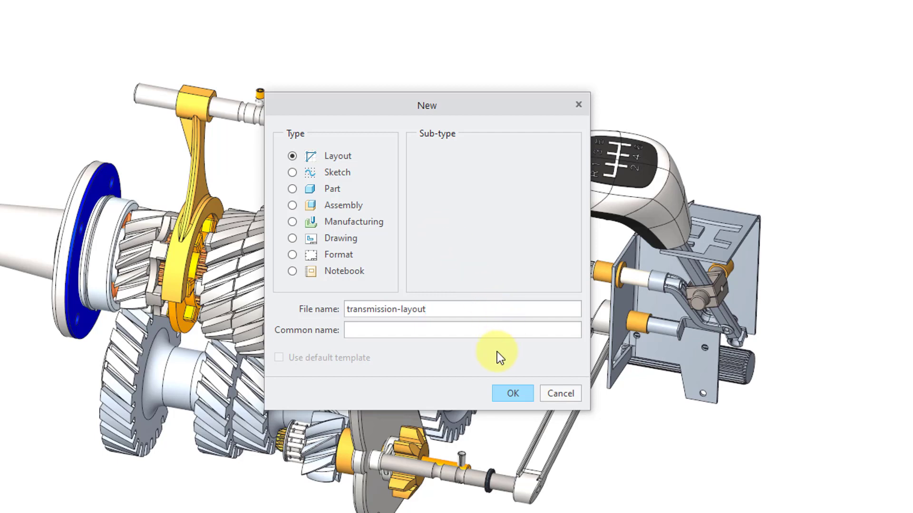
{"action": "left_click", "coordinate": [509, 393]}
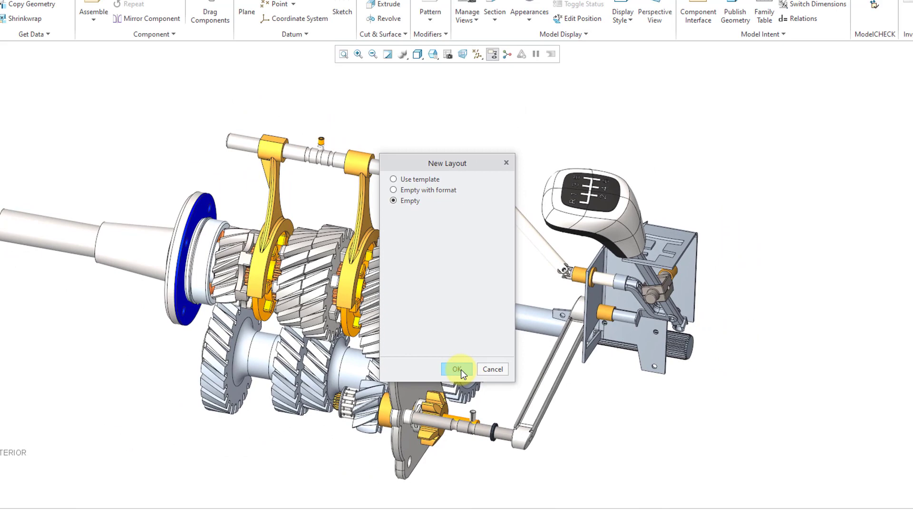
{"action": "left_click", "coordinate": [440, 397]}
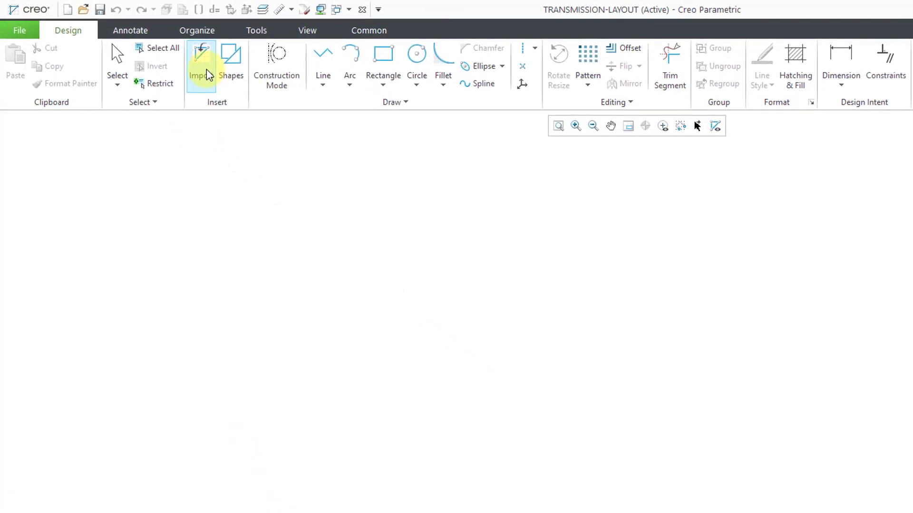
Start importing the assembly 297-m-cs.asm into the layout, filtering the file list to assemblies
{"action": "left_click", "coordinate": [208, 74]}
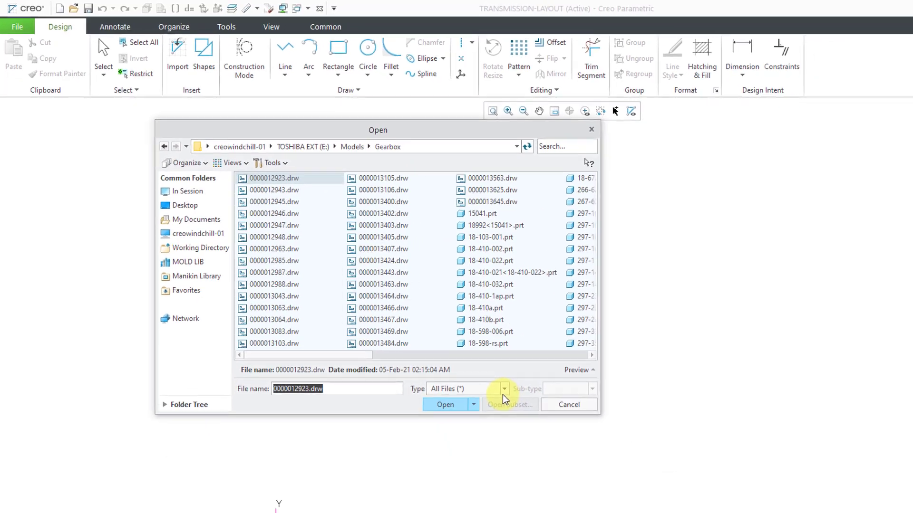
{"action": "left_click", "coordinate": [505, 390]}
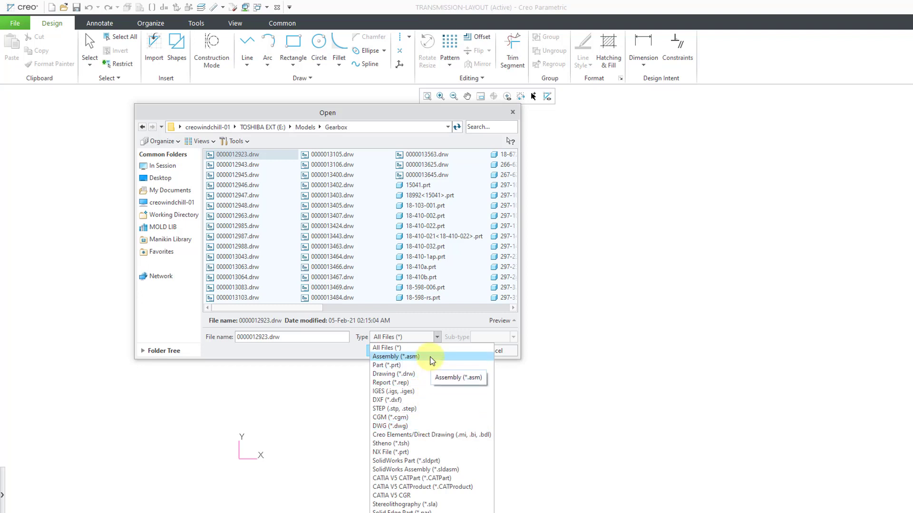
{"action": "left_click", "coordinate": [432, 358]}
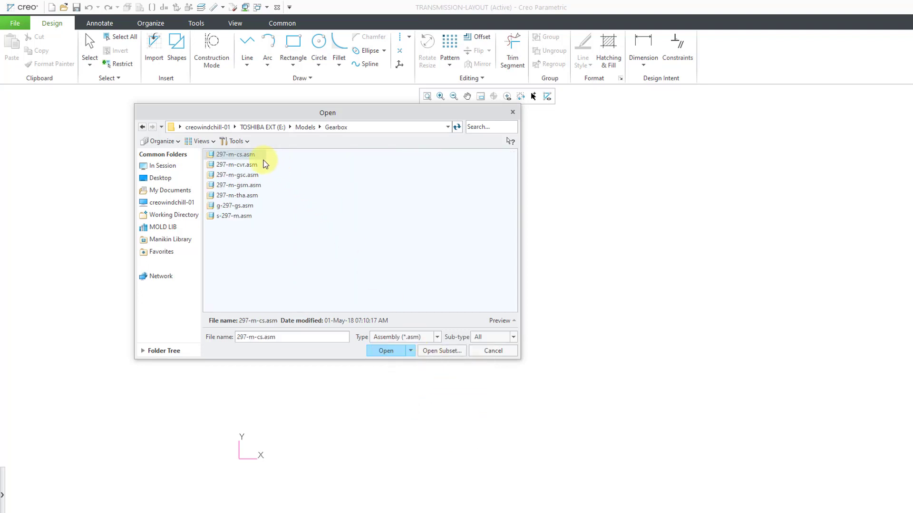
{"action": "double_click", "coordinate": [252, 155]}
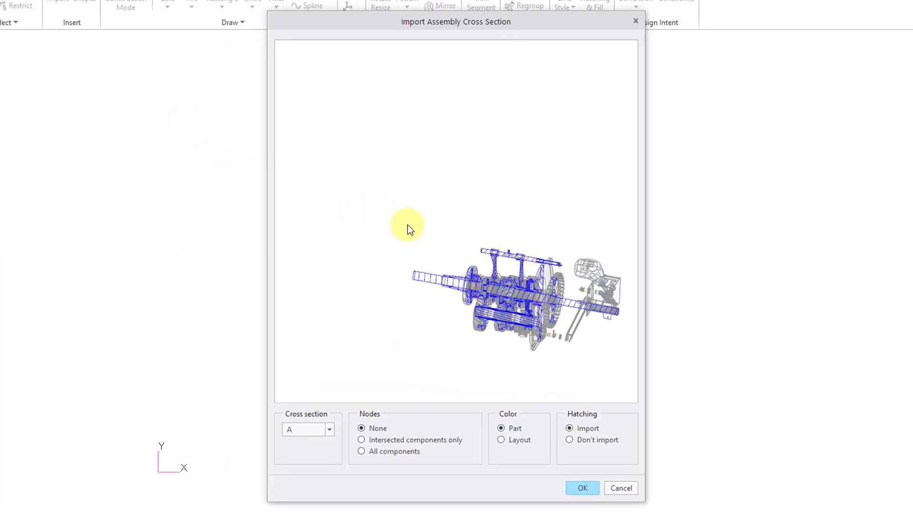
Compare cross sections A and B of the gearbox assembly in the import preview
{"action": "middle_click_drag", "start_coordinate": [477, 251], "coordinate": [428, 187], "text": "shift"}
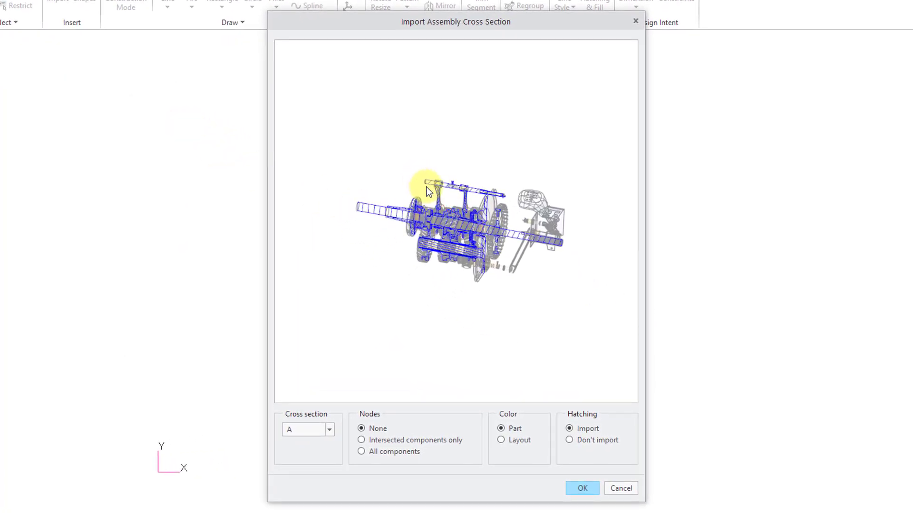
{"action": "middle_click_drag", "start_coordinate": [446, 230], "coordinate": [449, 296], "text": "ctrl"}
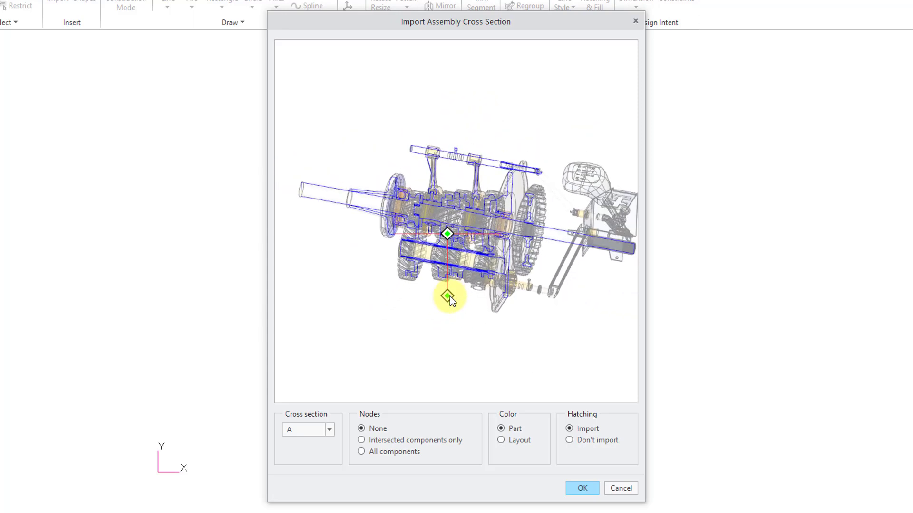
{"action": "left_click", "coordinate": [330, 430]}
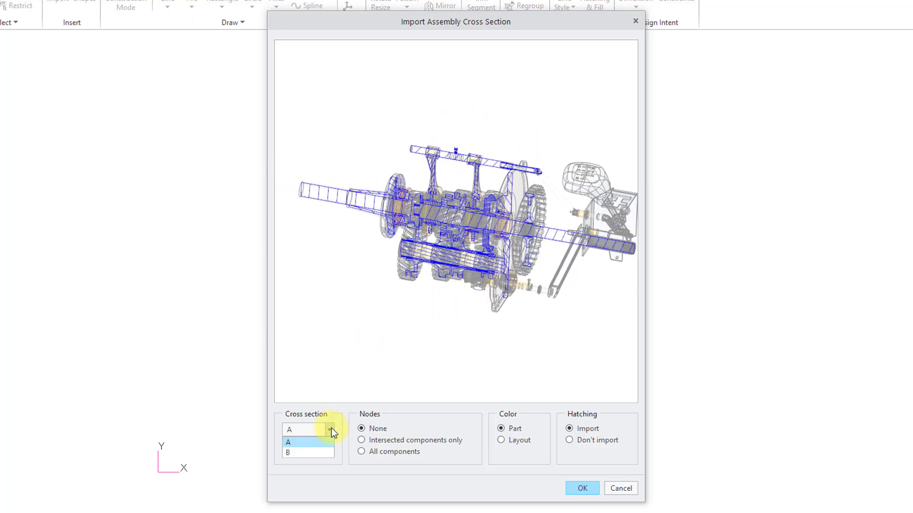
{"action": "left_click", "coordinate": [319, 452]}
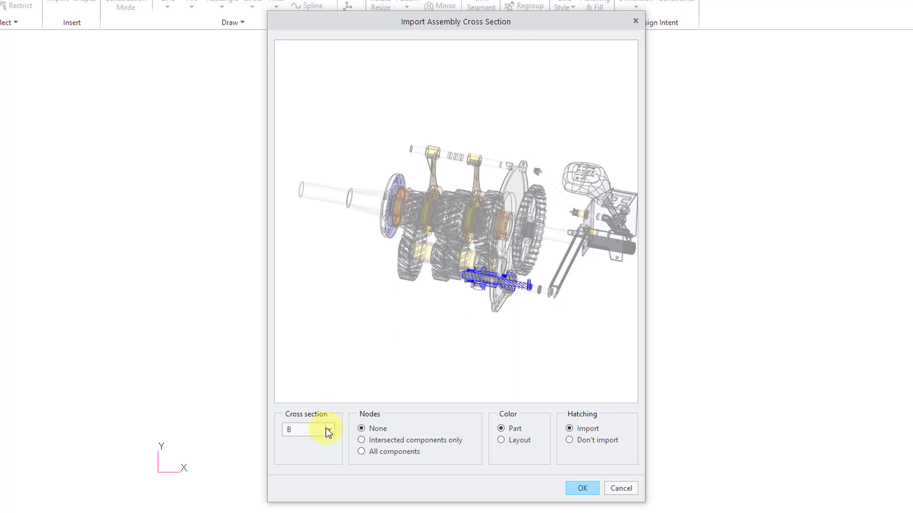
{"action": "left_click", "coordinate": [326, 429]}
{"action": "left_click", "coordinate": [318, 439]}
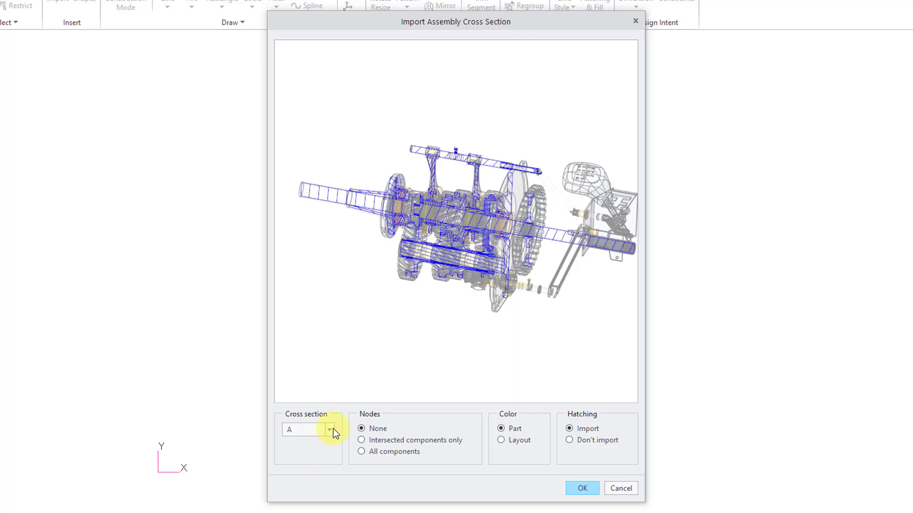
{"action": "left_click", "coordinate": [330, 430]}
{"action": "left_click", "coordinate": [325, 451]}
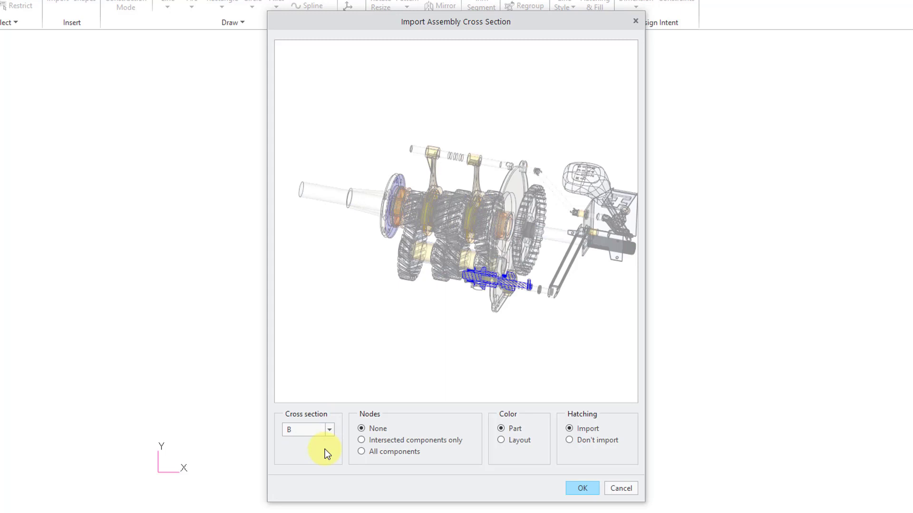
Import cross section A with no nodes, the layout color, and hatching not imported
{"action": "left_click", "coordinate": [331, 430]}
{"action": "left_click", "coordinate": [324, 441]}
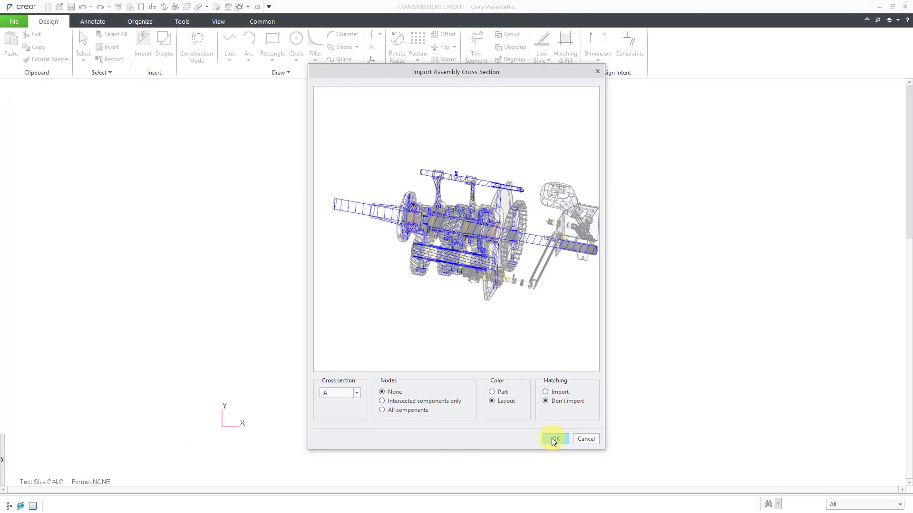
{"action": "left_click", "coordinate": [552, 438]}
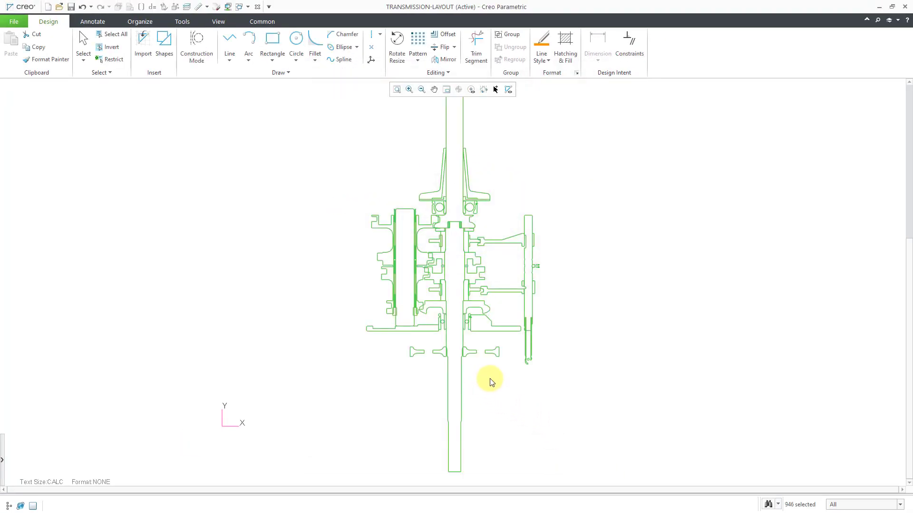
Rotate the imported cross section geometry by 90 degrees so the main shaft lies horizontally
{"action": "scroll", "coordinate": [489, 379], "scroll_direction": "down", "scroll_amount": 1}
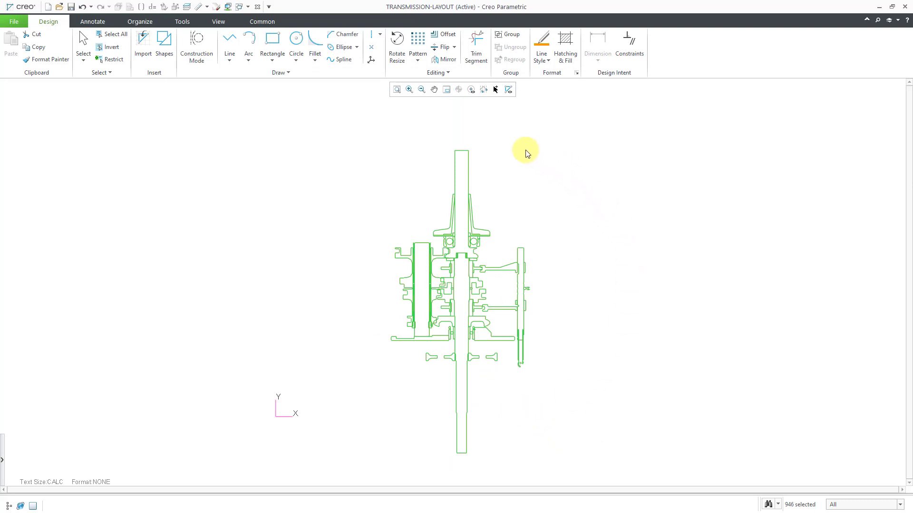
{"action": "left_click", "coordinate": [397, 48]}
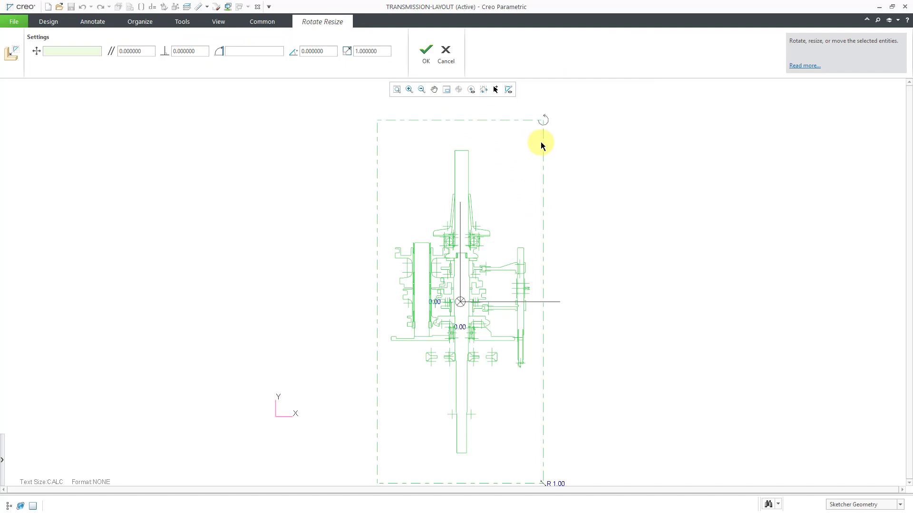
{"action": "left_click_drag", "start_coordinate": [544, 123], "coordinate": [318, 237]}
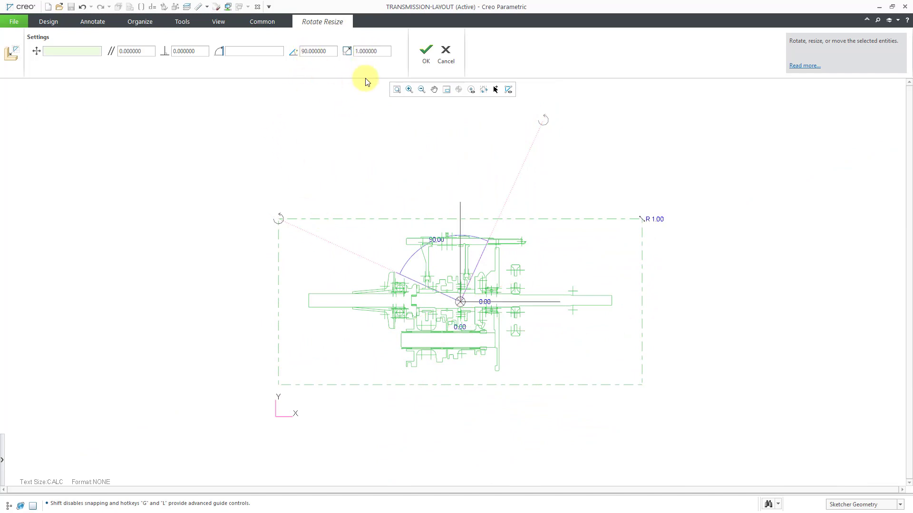
{"action": "left_click", "coordinate": [426, 62]}
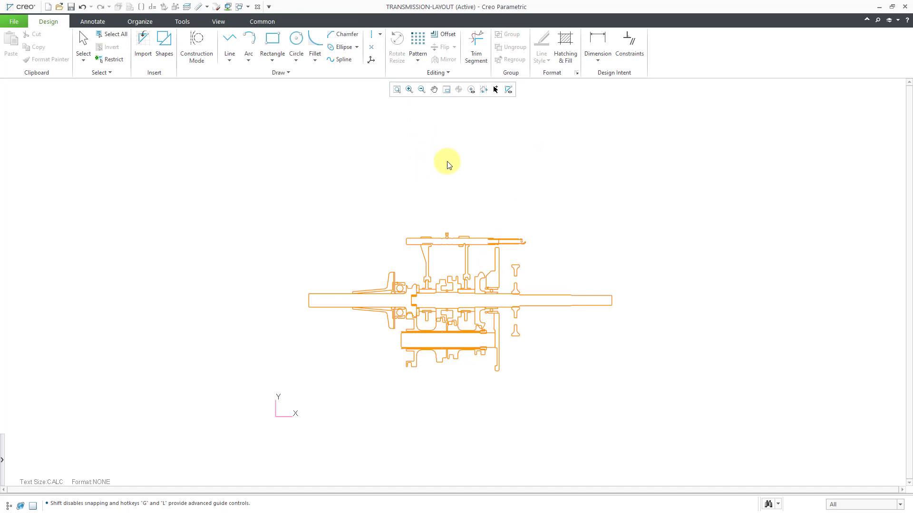
Display the layout's model tree in a narrower pane and check the selectable lower edge of the output shaft
{"action": "left_click", "coordinate": [9, 505]}
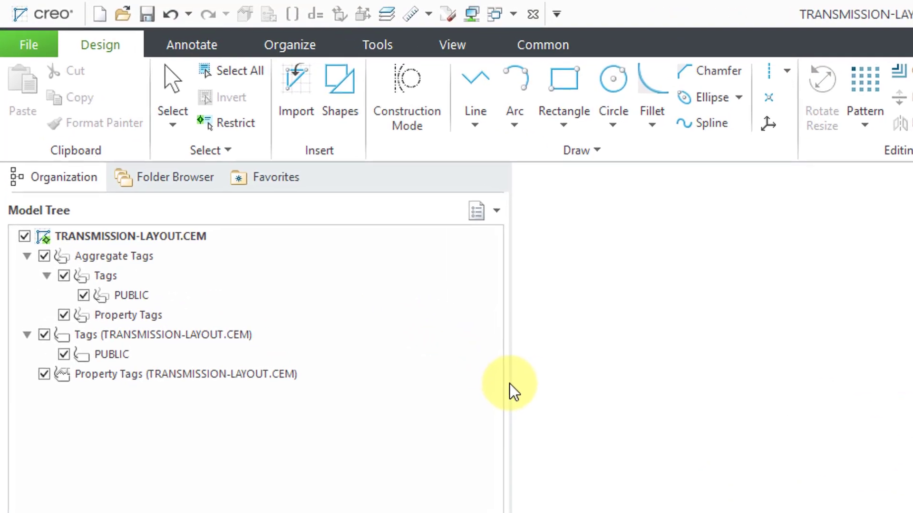
{"action": "left_click_drag", "start_coordinate": [510, 384], "coordinate": [447, 381]}
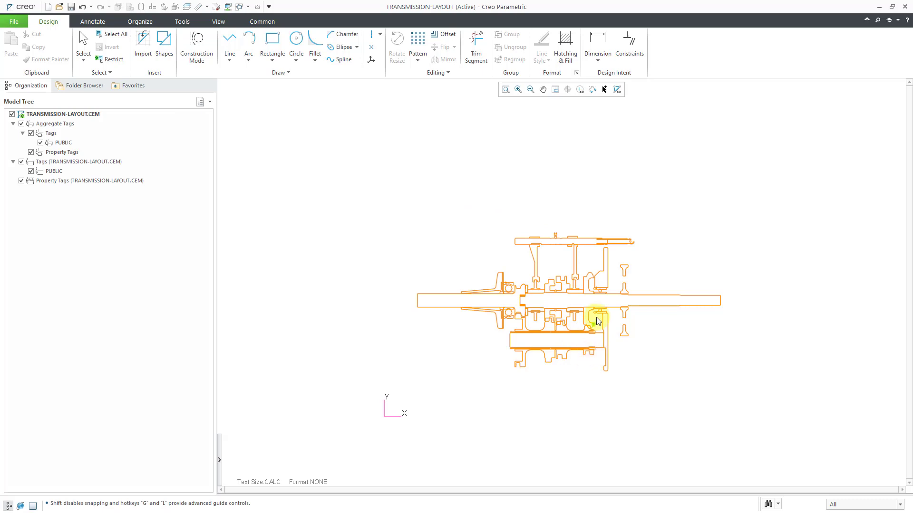
{"action": "middle_click_drag", "start_coordinate": [596, 318], "coordinate": [598, 408], "text": "ctrl"}
{"action": "left_click", "coordinate": [705, 297]}
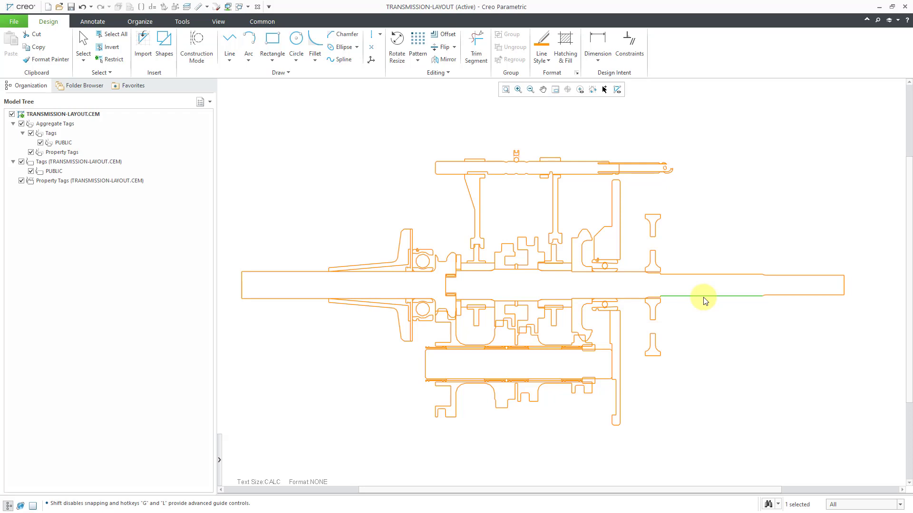
{"action": "left_click", "coordinate": [720, 166]}
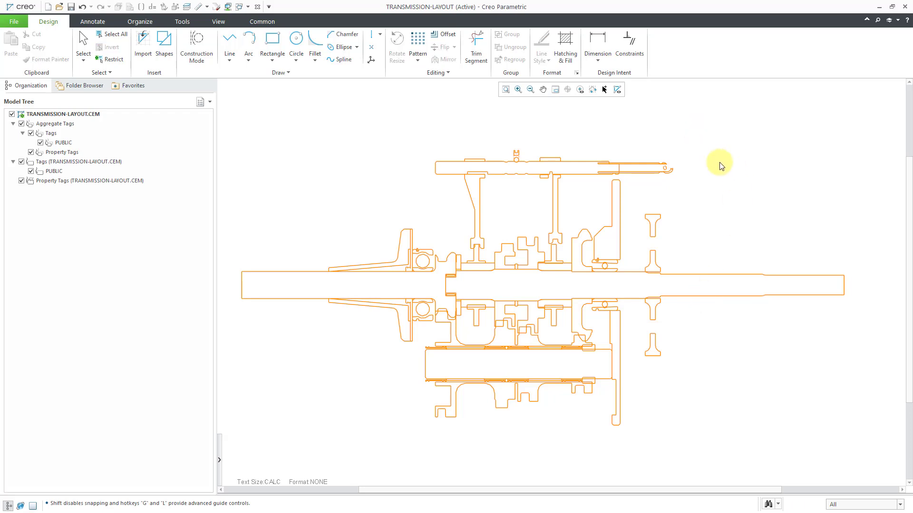